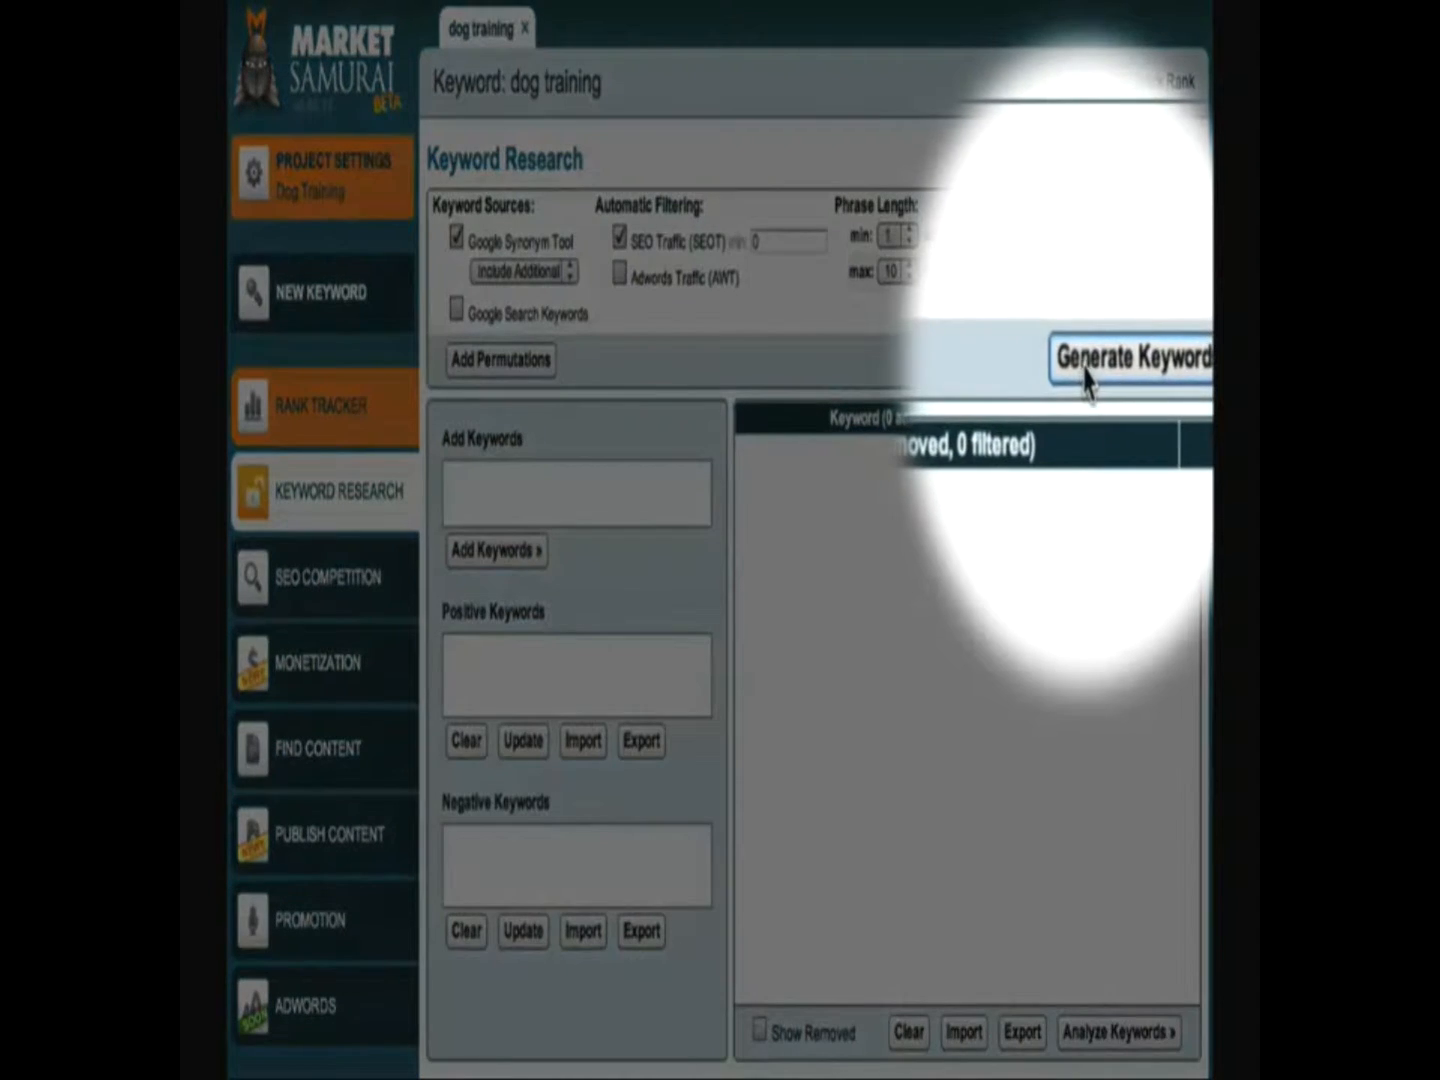
# Step: Generate related keywords for "dog training" from the Google Synonym Tool, entering the requested CAPTCHA text
pyautogui.click(1087, 372)
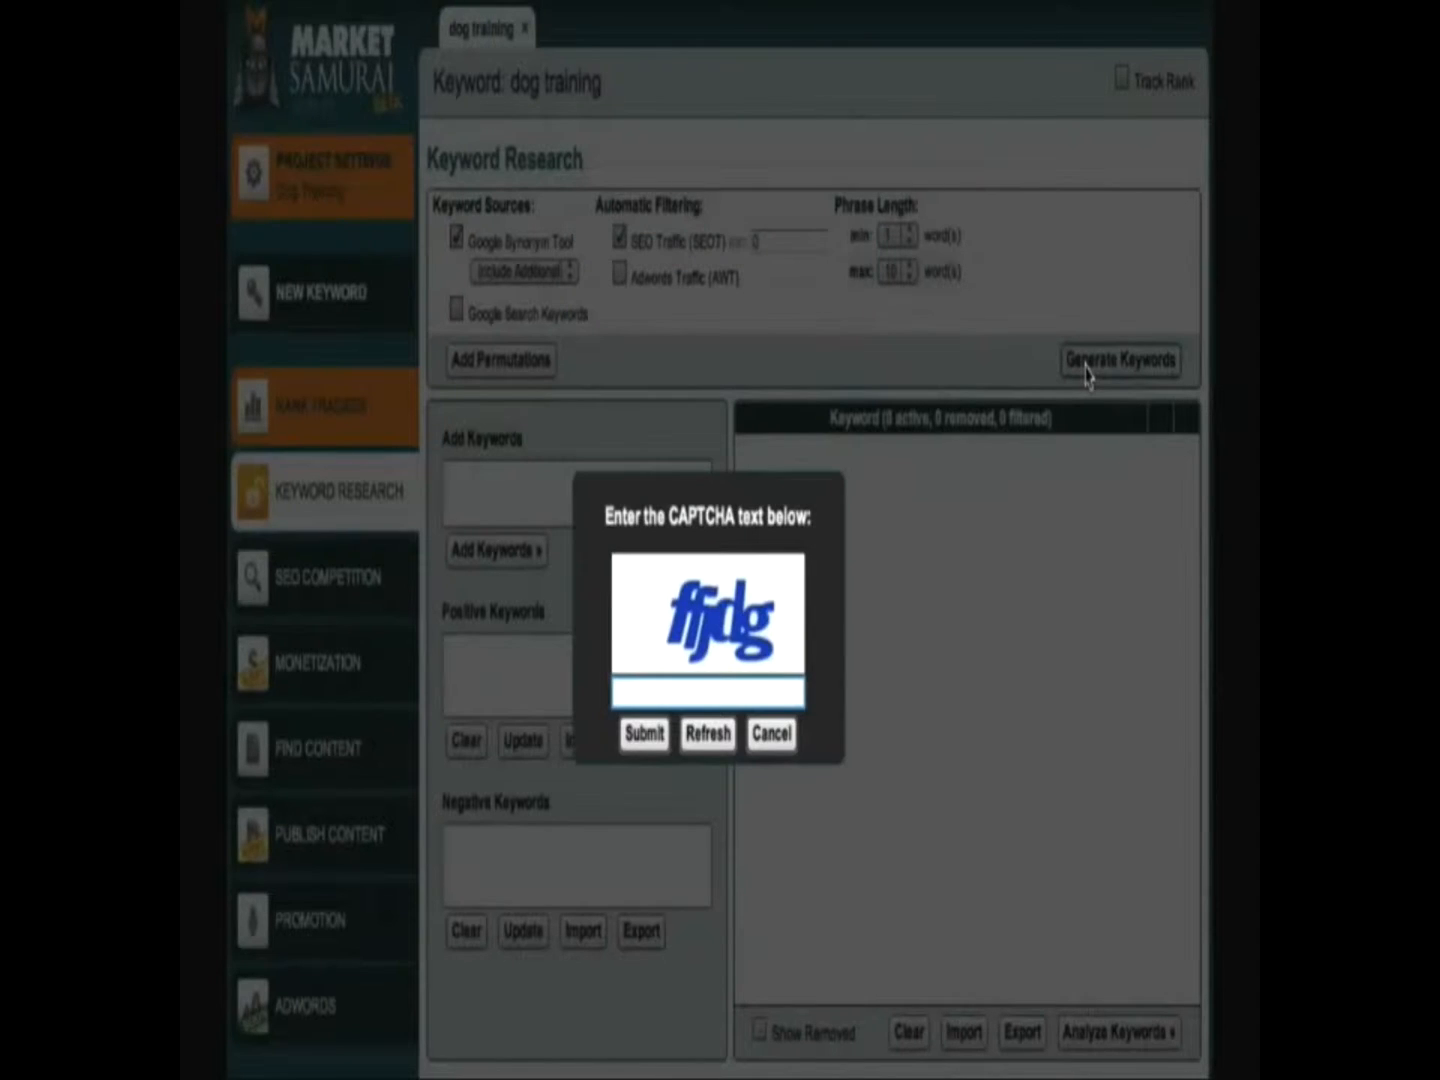
pyautogui.write('ffjdg')
pyautogui.click(643, 734)
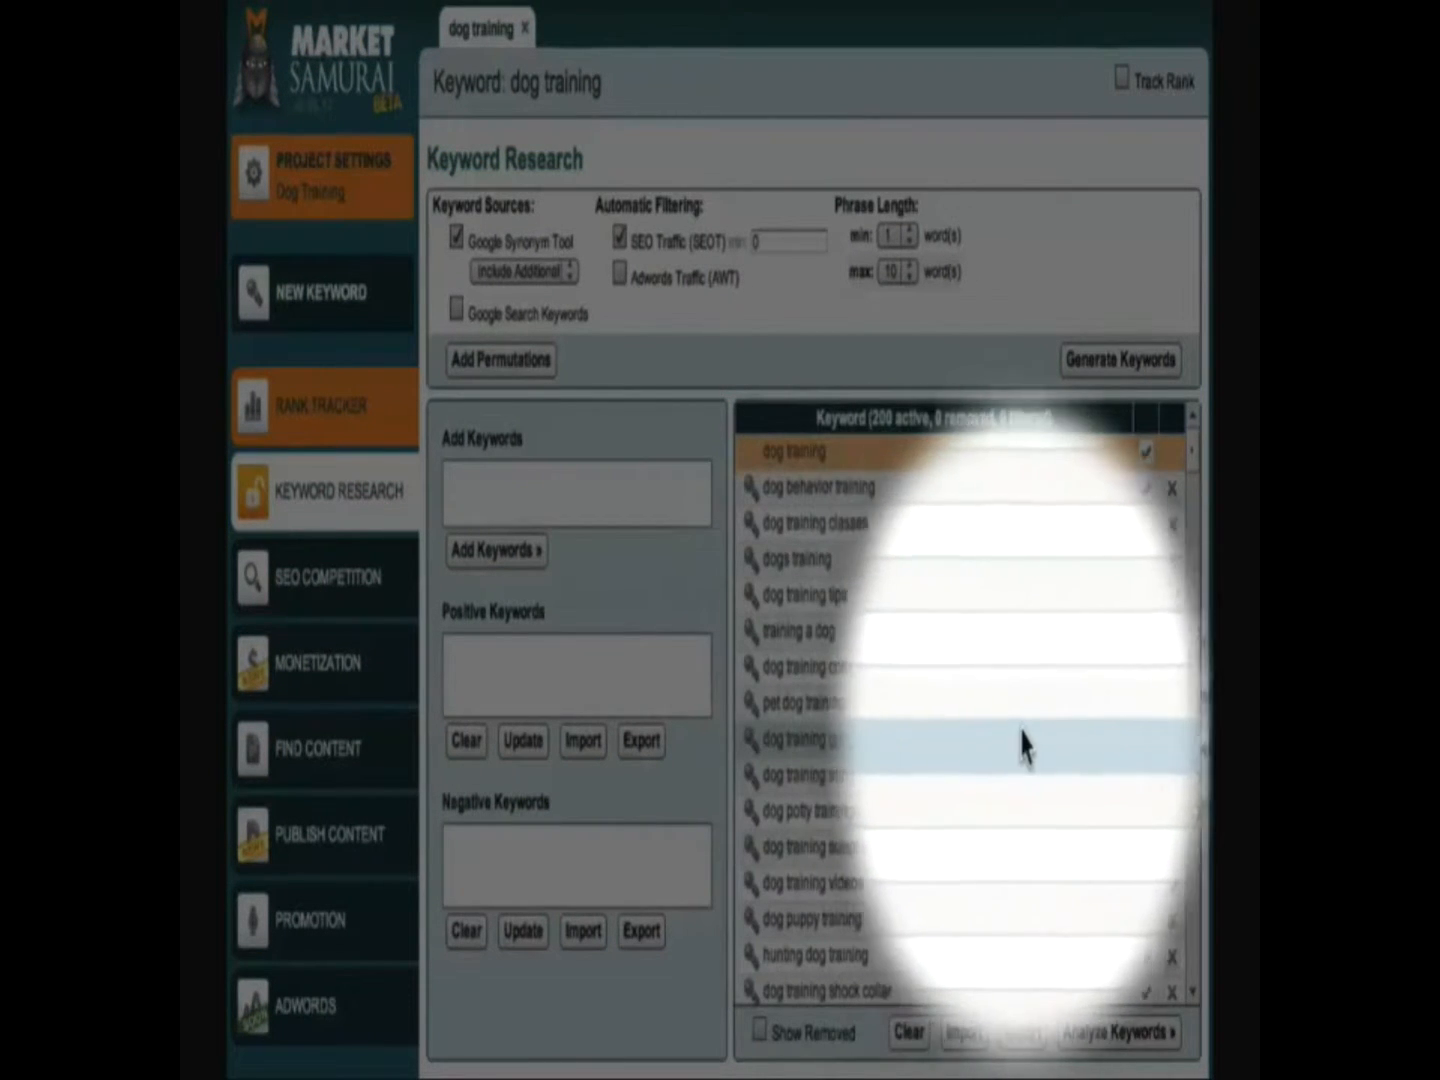
# Step: Remove unwanted keywords from the generated list and apply "collar" and "collars" as negative keywords
pyautogui.click(1171, 742)
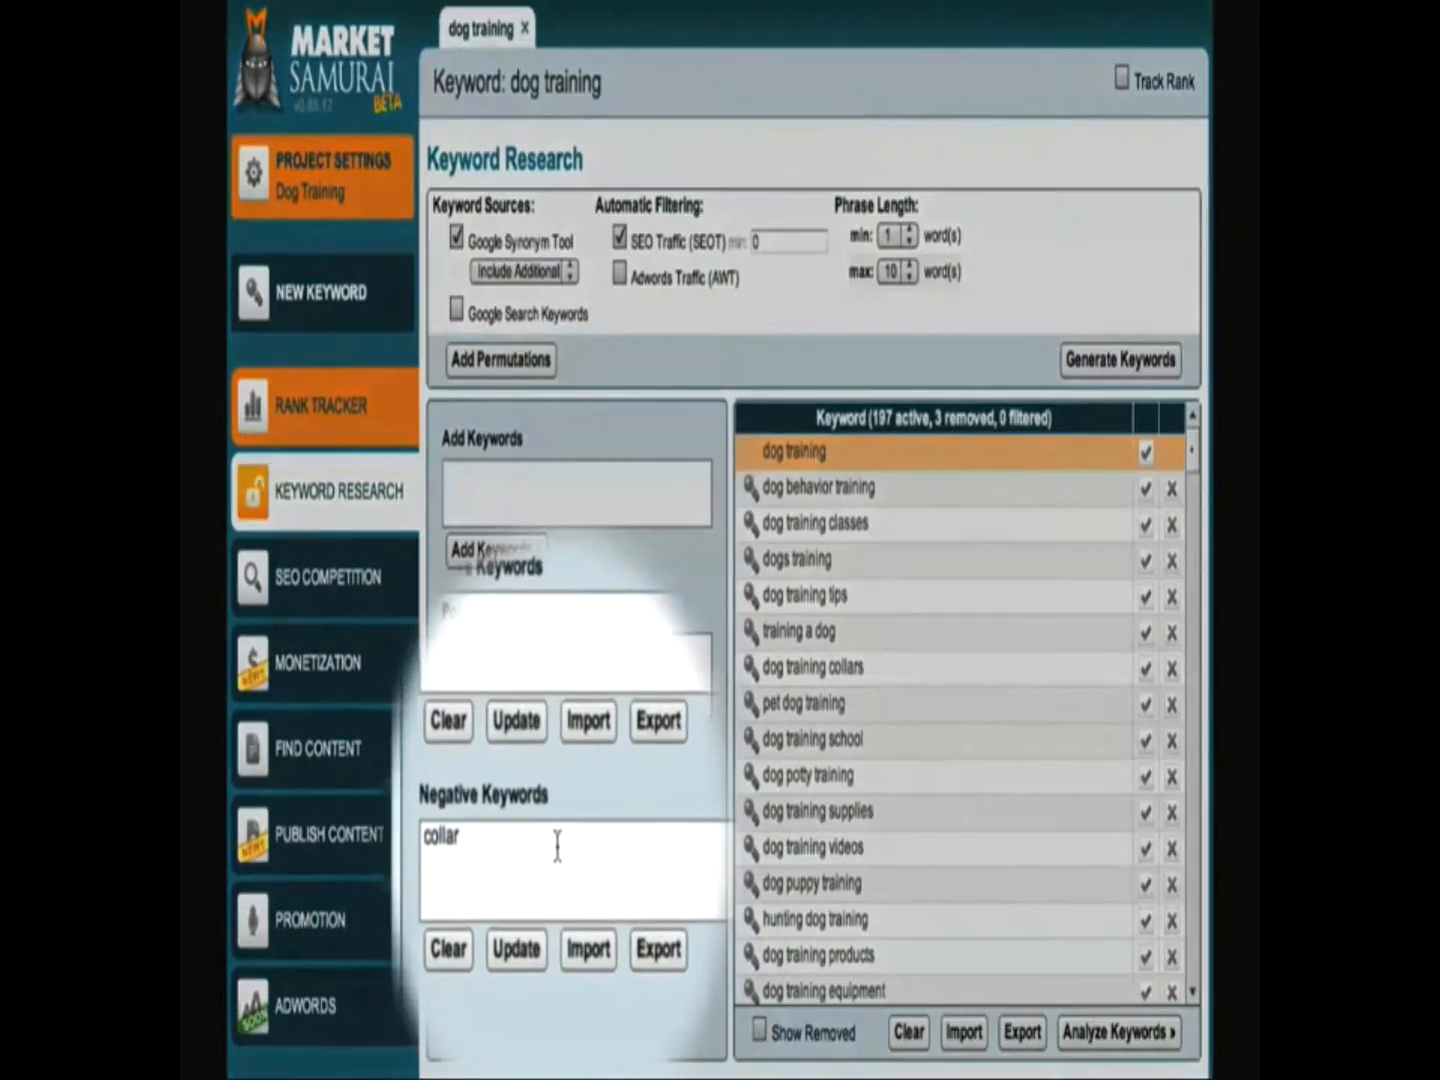
pyautogui.click(550, 850)
pyautogui.press('Return')
pyautogui.write('collar')
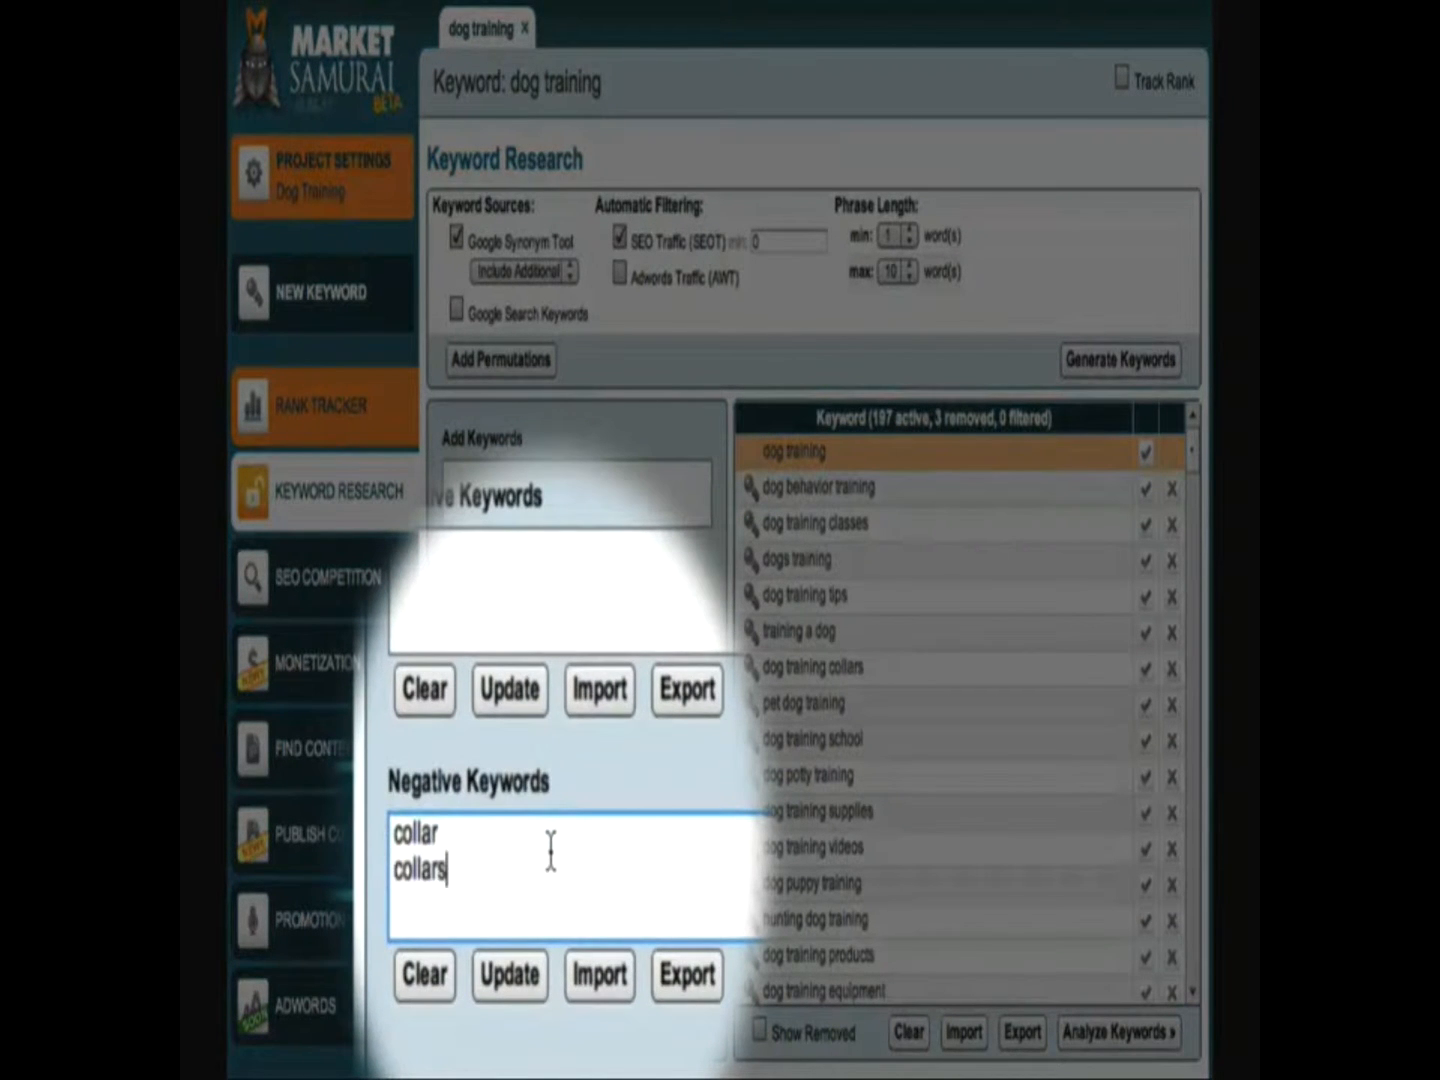
pyautogui.write('s')
pyautogui.click(524, 932)
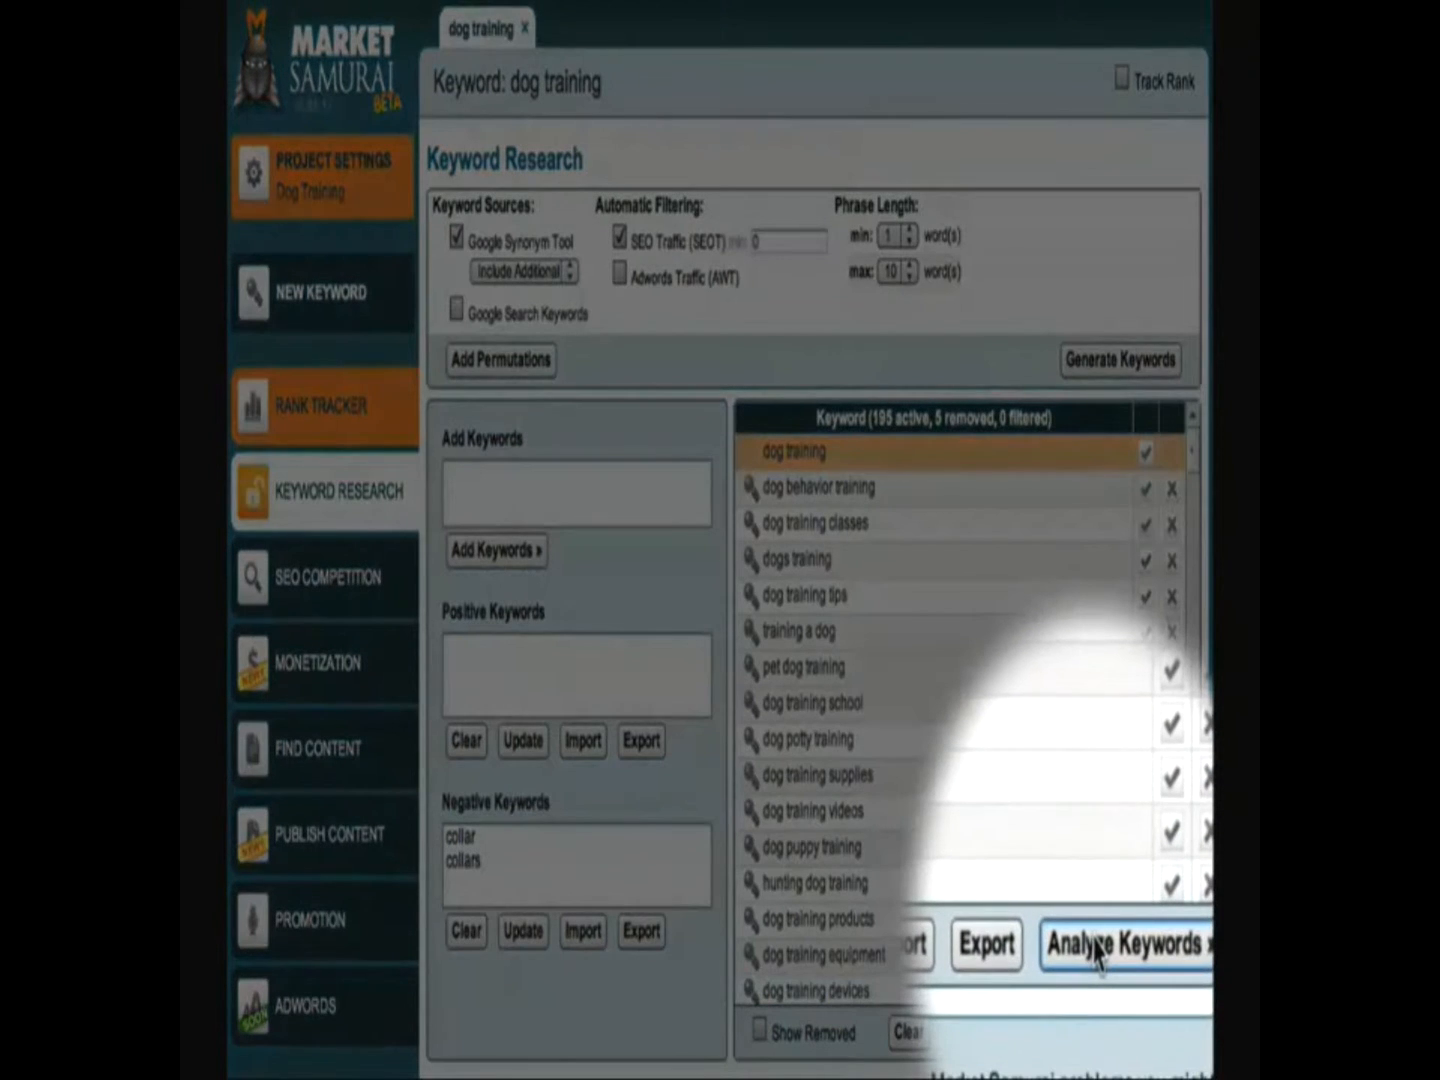
# Step: Analyze the generated keywords and filter them to a minimum Phrase-to-Broad (PBR) of 15
pyautogui.click(1097, 952)
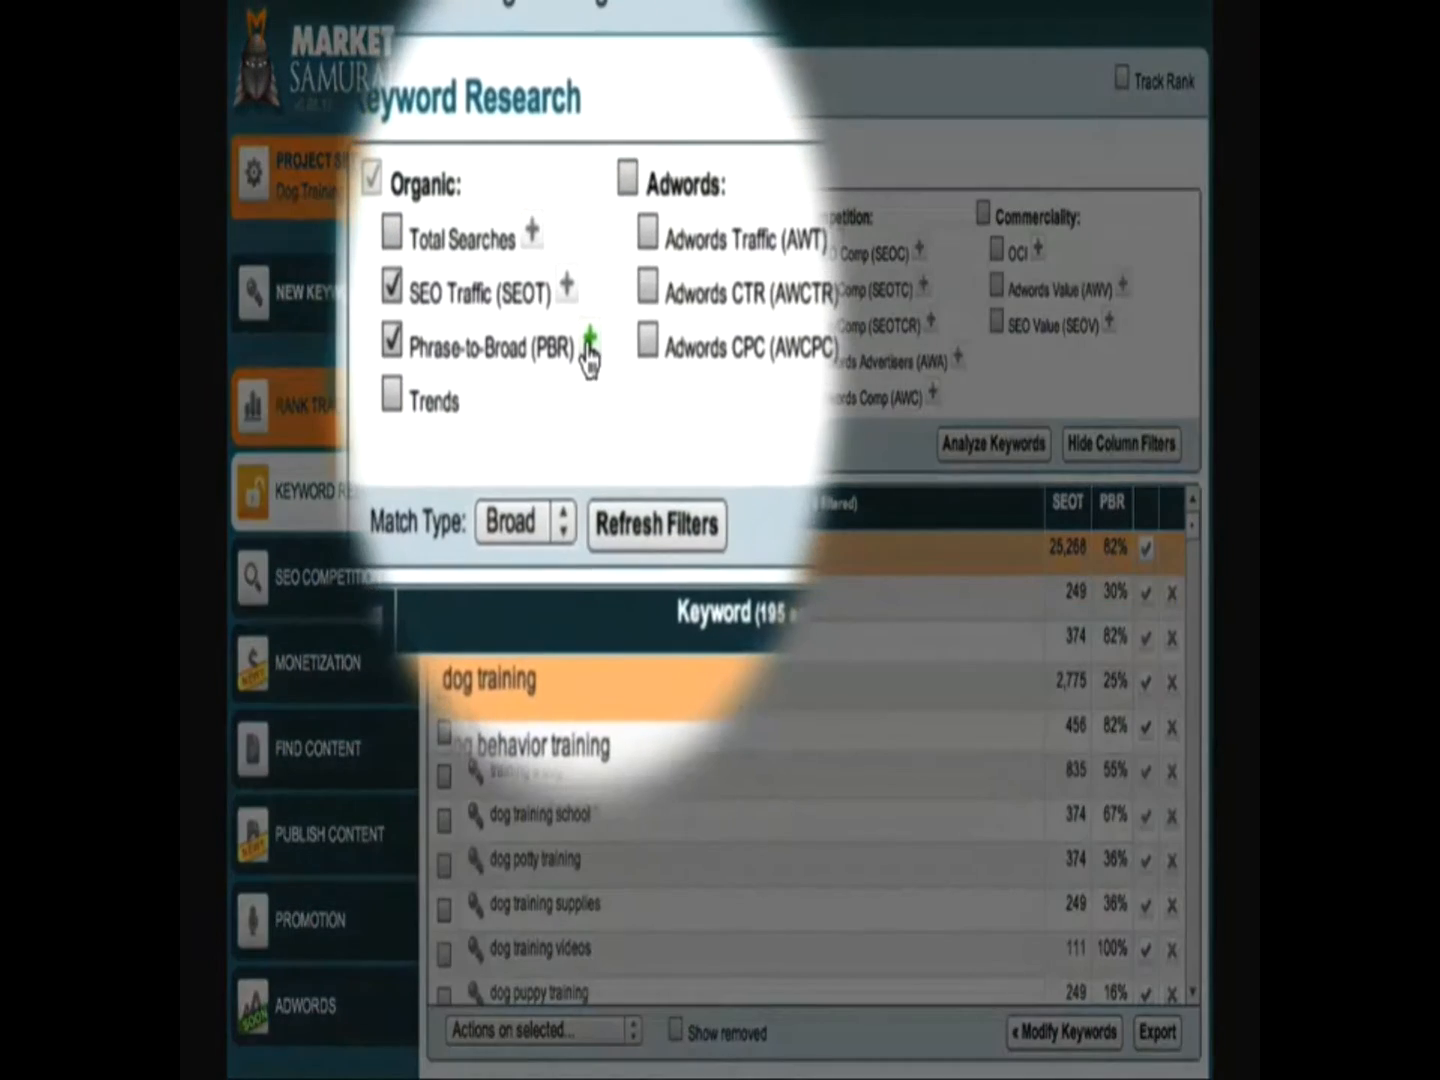
pyautogui.click(589, 345)
pyautogui.click(535, 352)
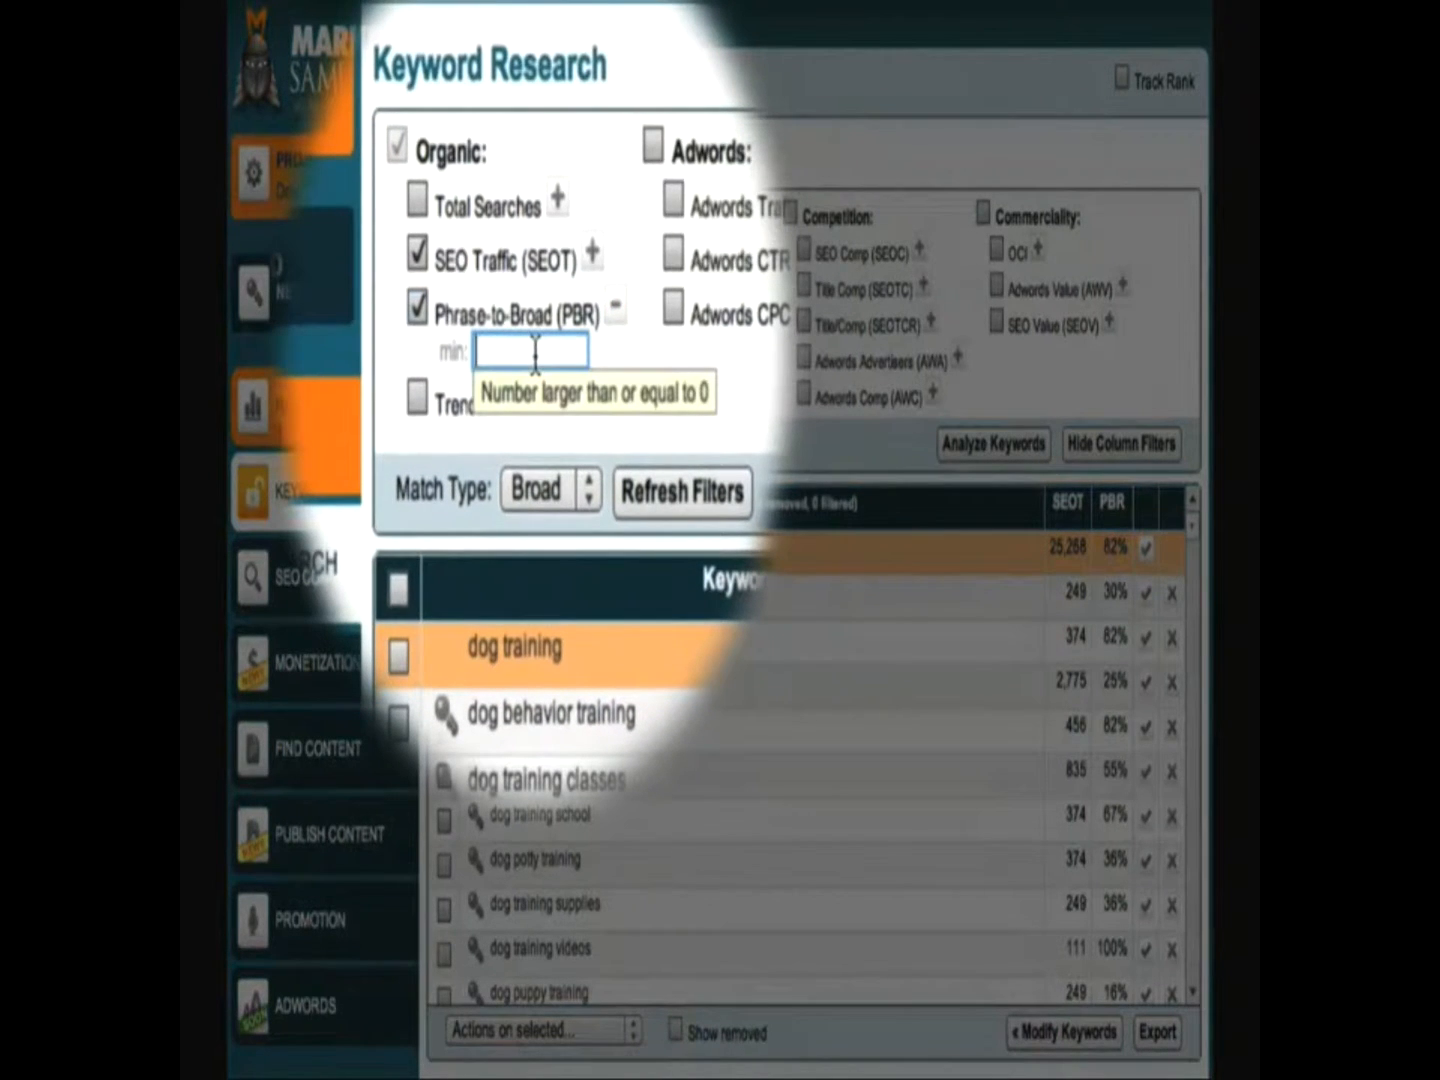
pyautogui.write('15')
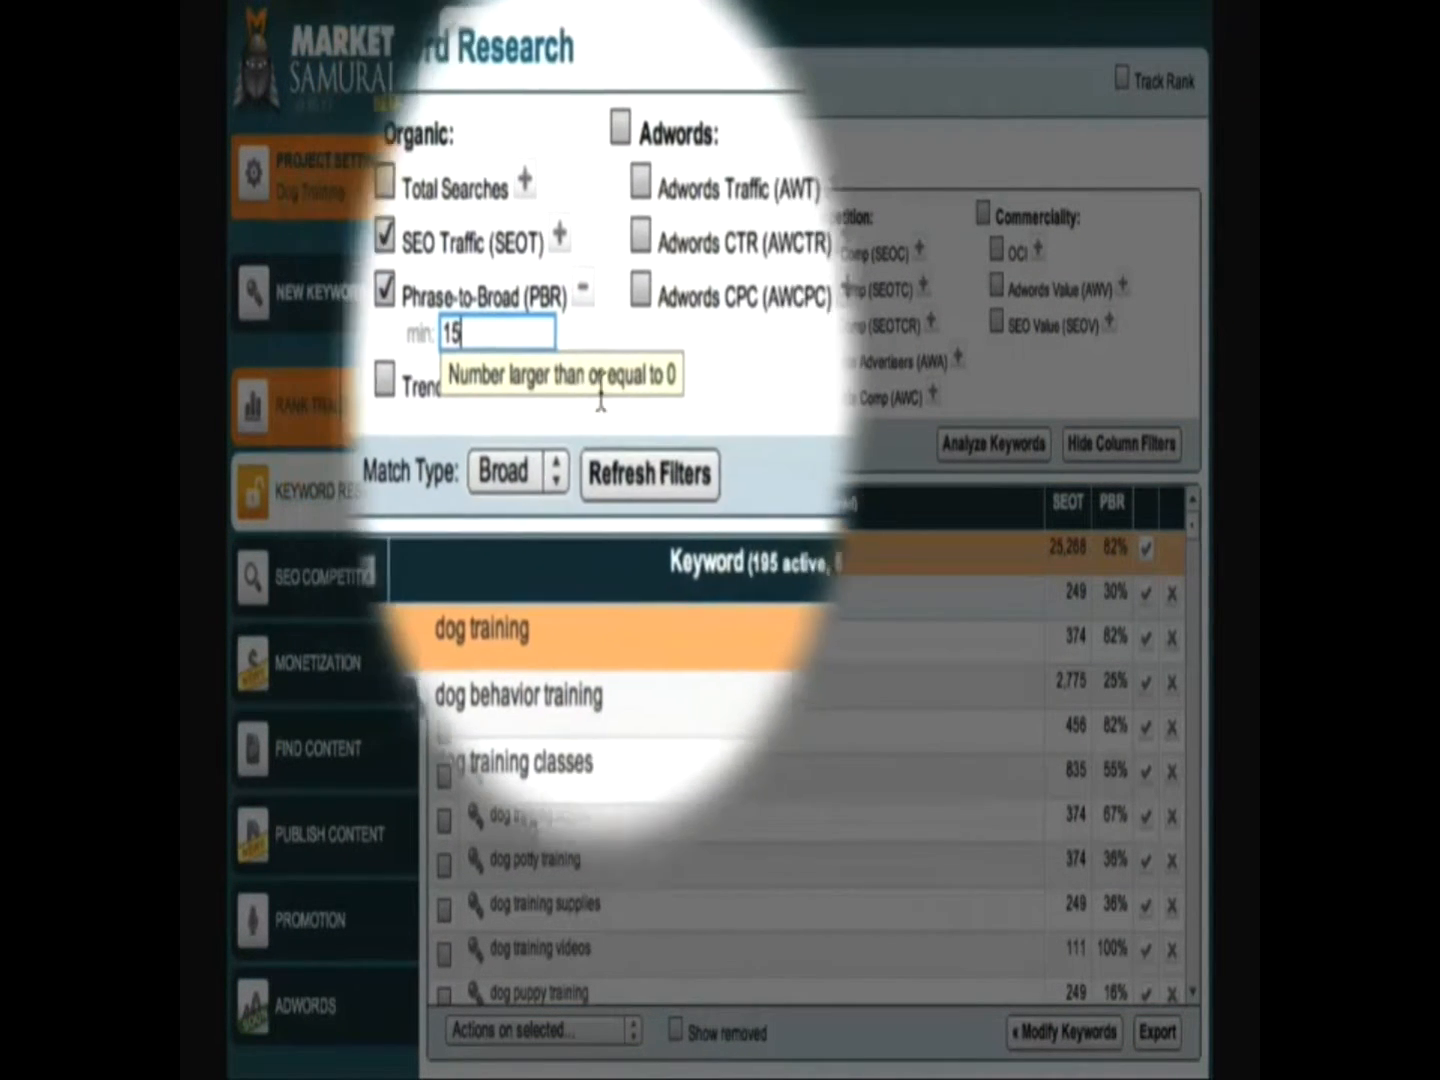
pyautogui.click(635, 448)
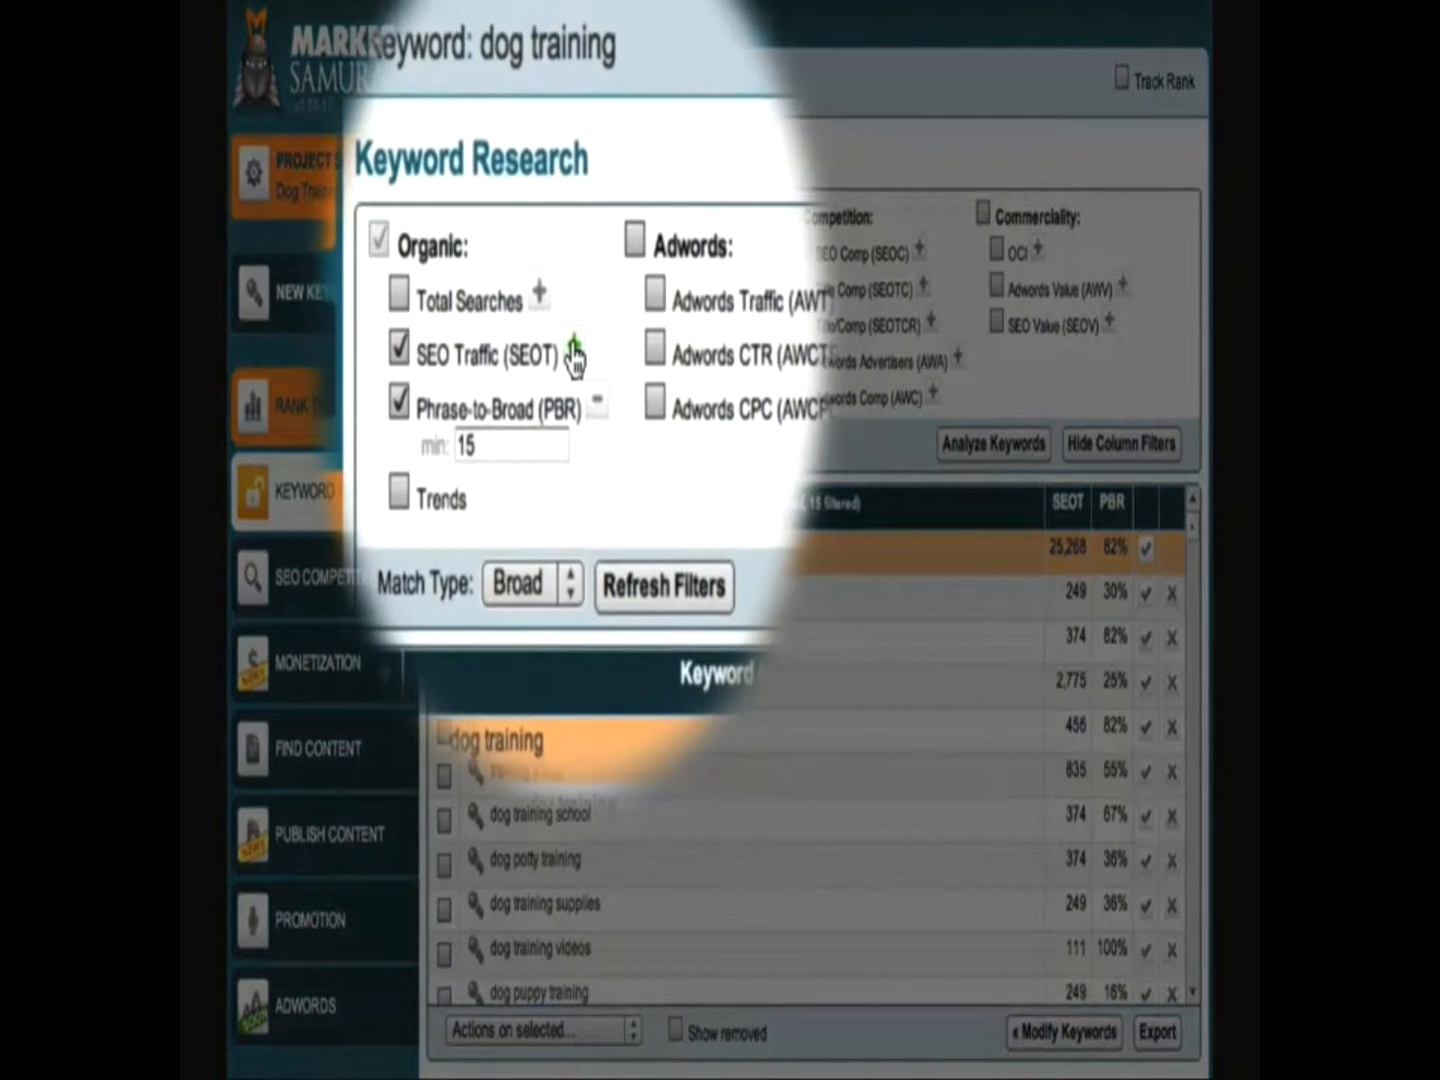
# Step: Filter the analyzed keywords to a minimum SEO Traffic (SEOT) of 80
pyautogui.click(574, 352)
pyautogui.click(553, 348)
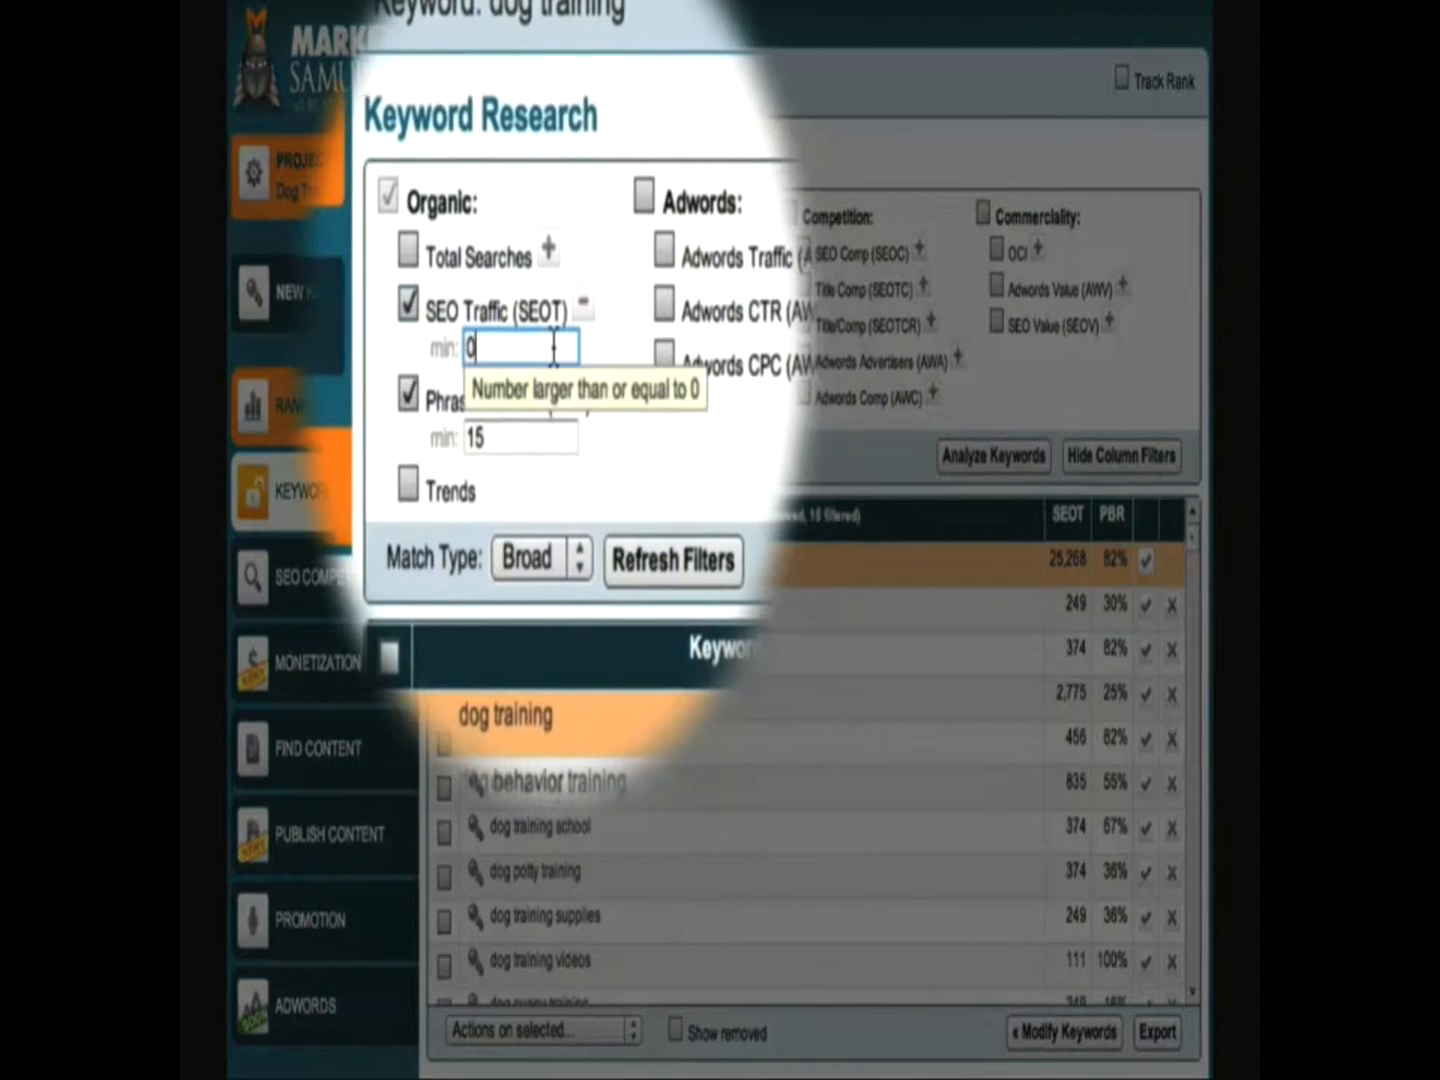
pyautogui.write('80')
pyautogui.click(617, 462)
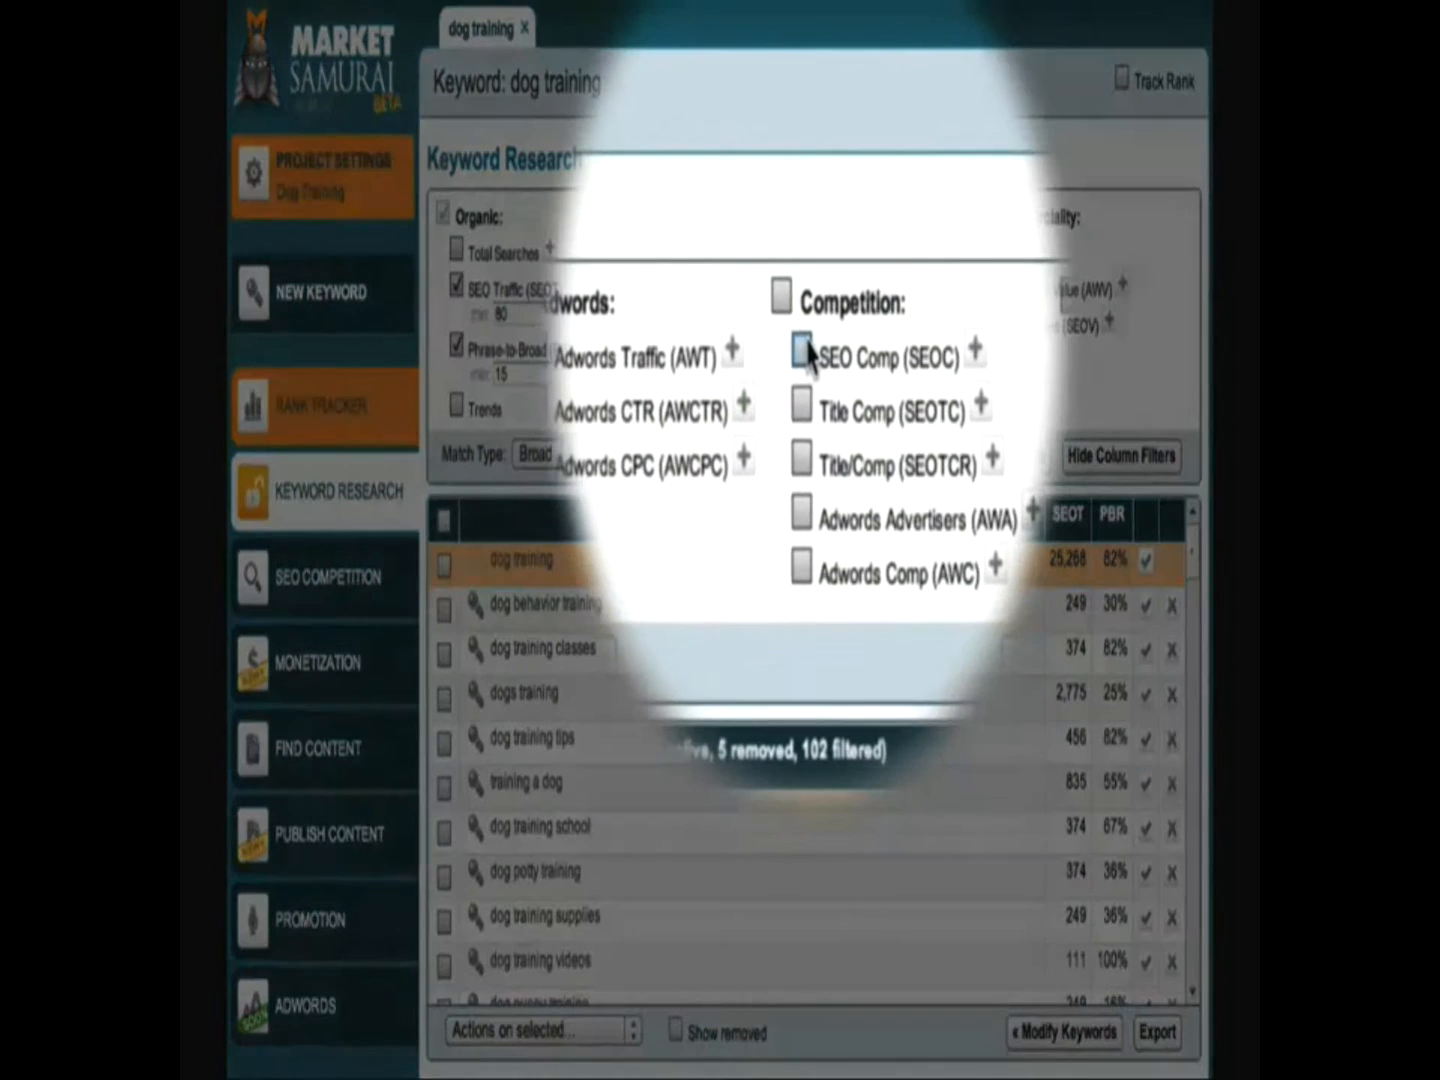
# Step: Analyze the keywords for SEO Comp (SEOC) and filter them to a maximum of 30000
pyautogui.click(803, 252)
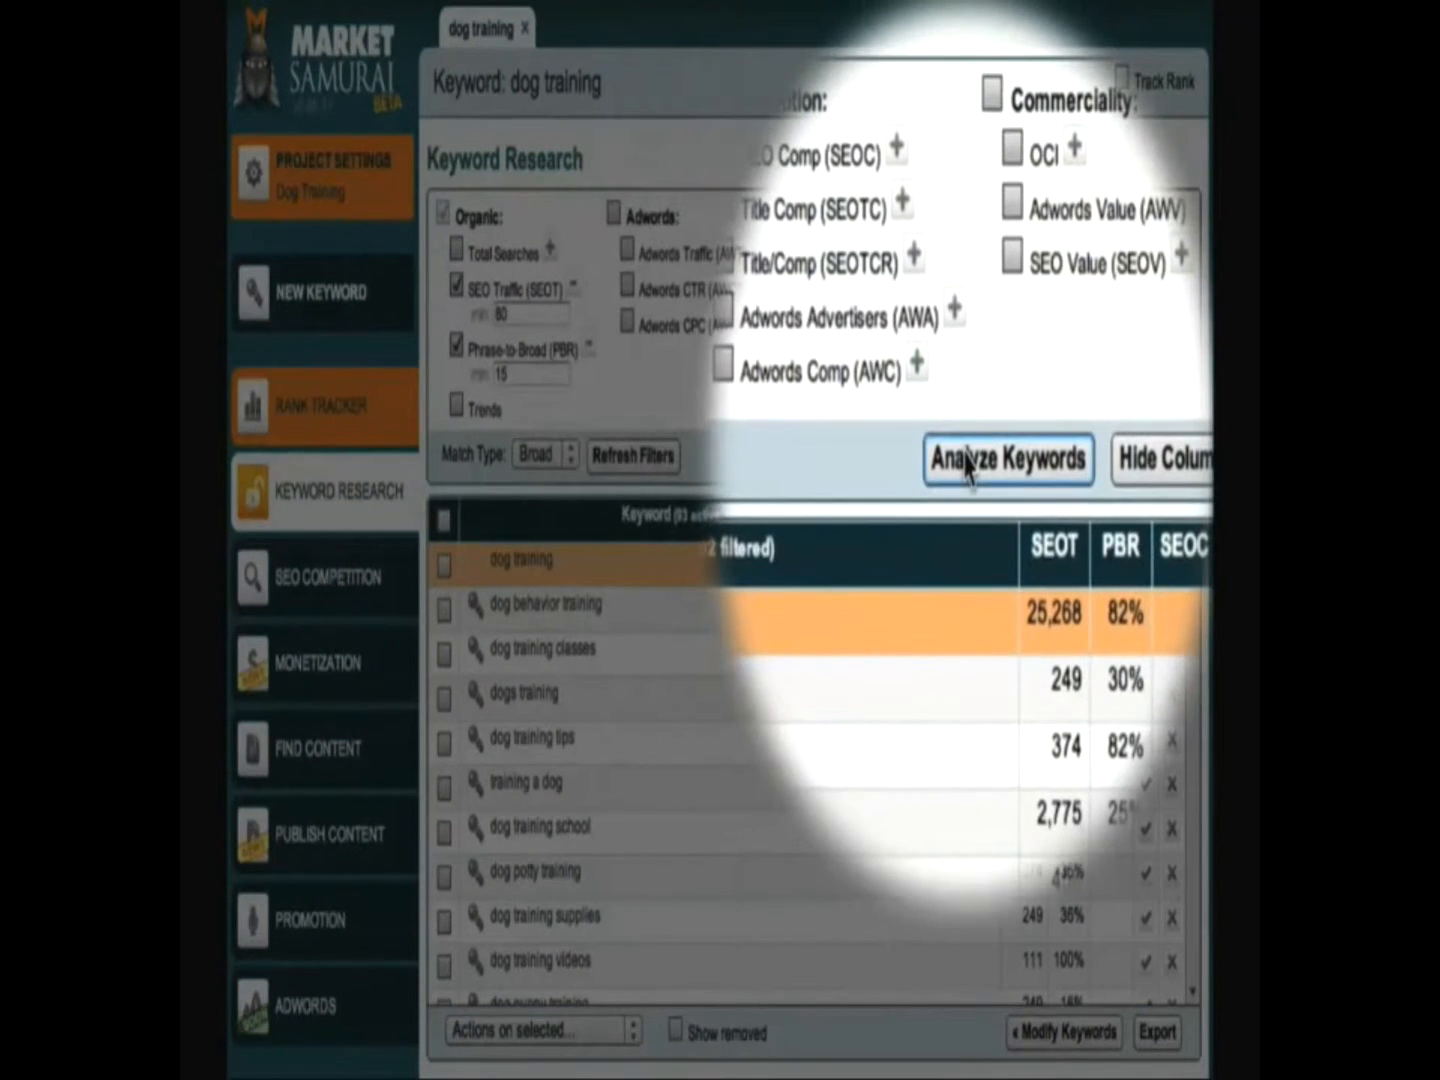
pyautogui.click(966, 460)
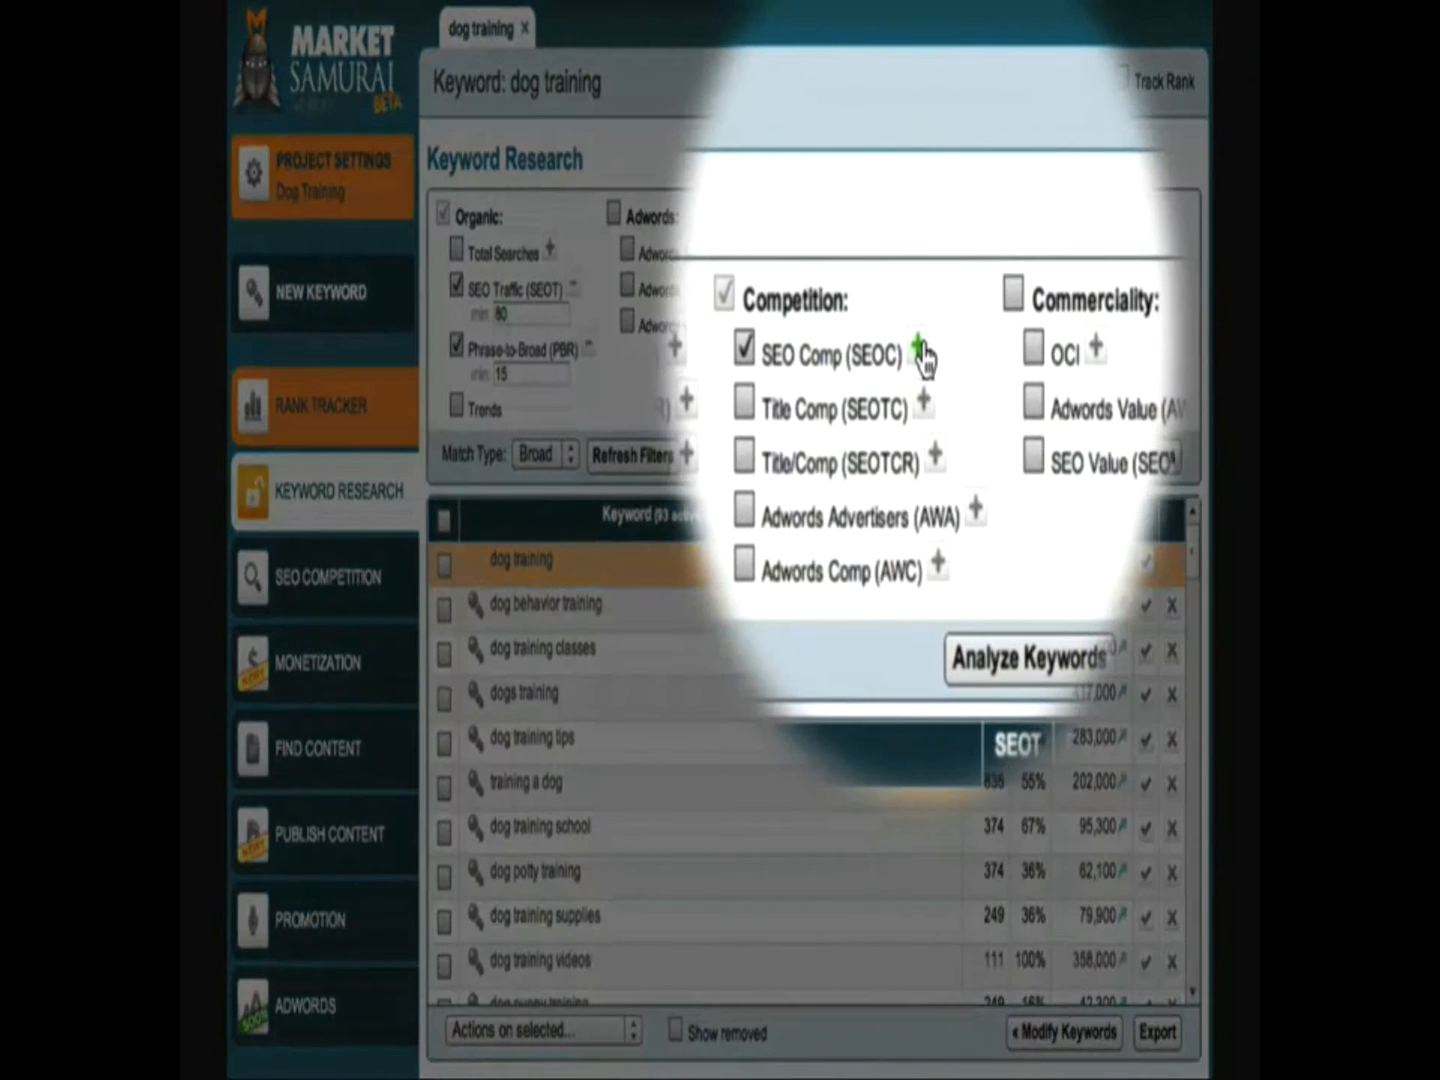
pyautogui.click(919, 249)
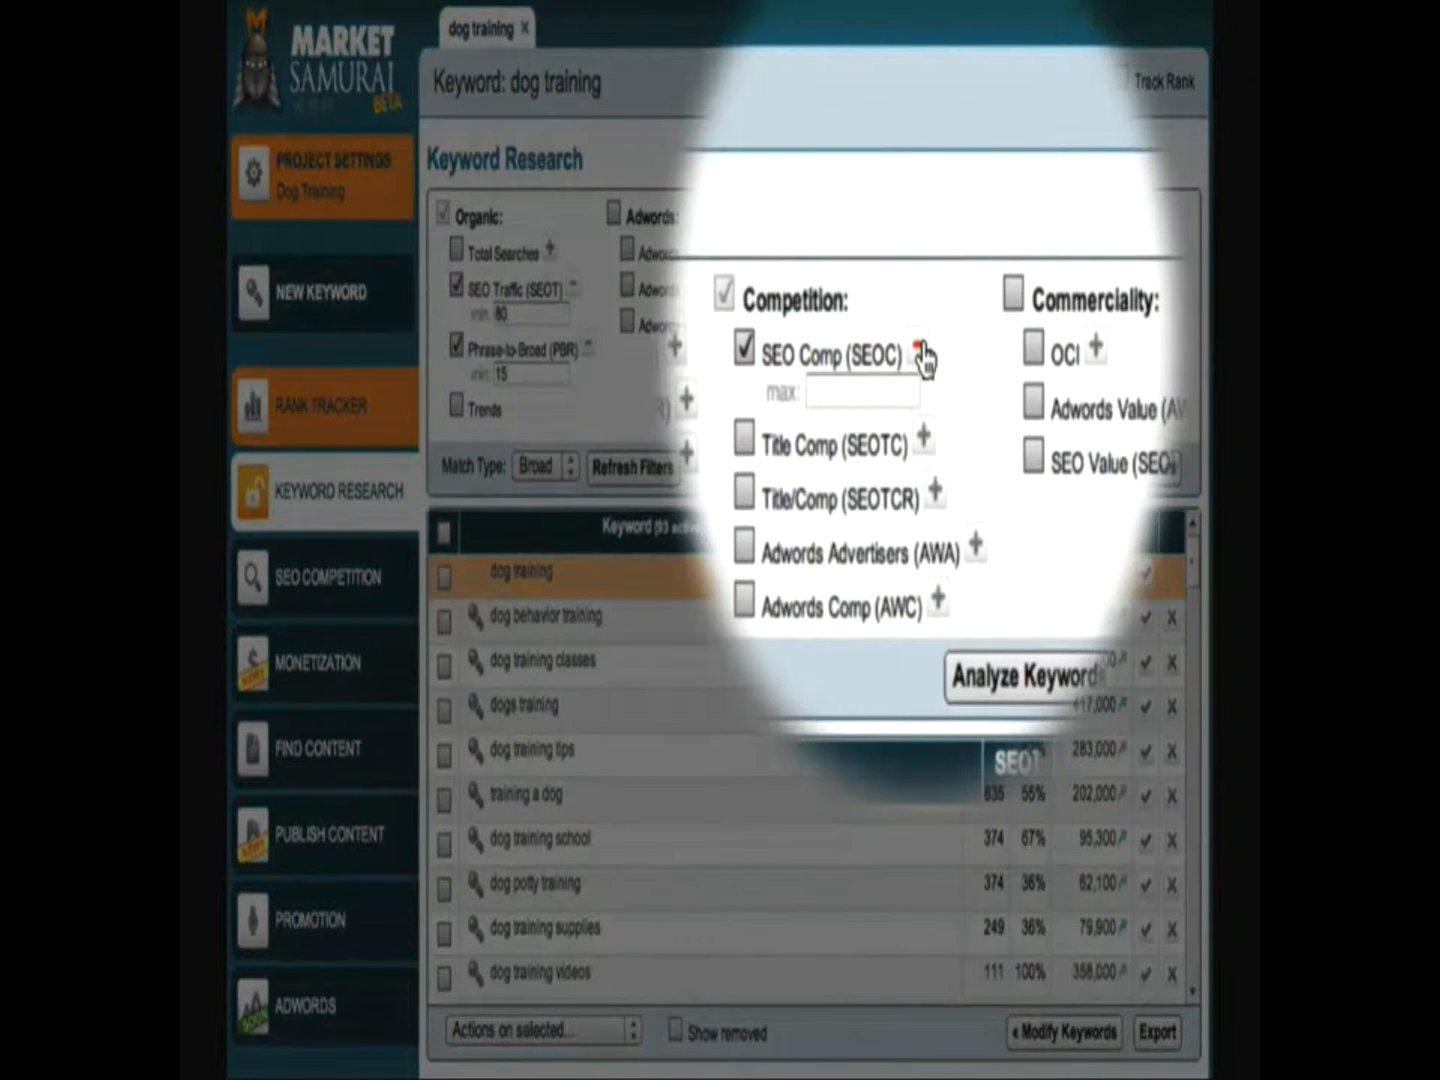
pyautogui.click(900, 352)
pyautogui.write('30000')
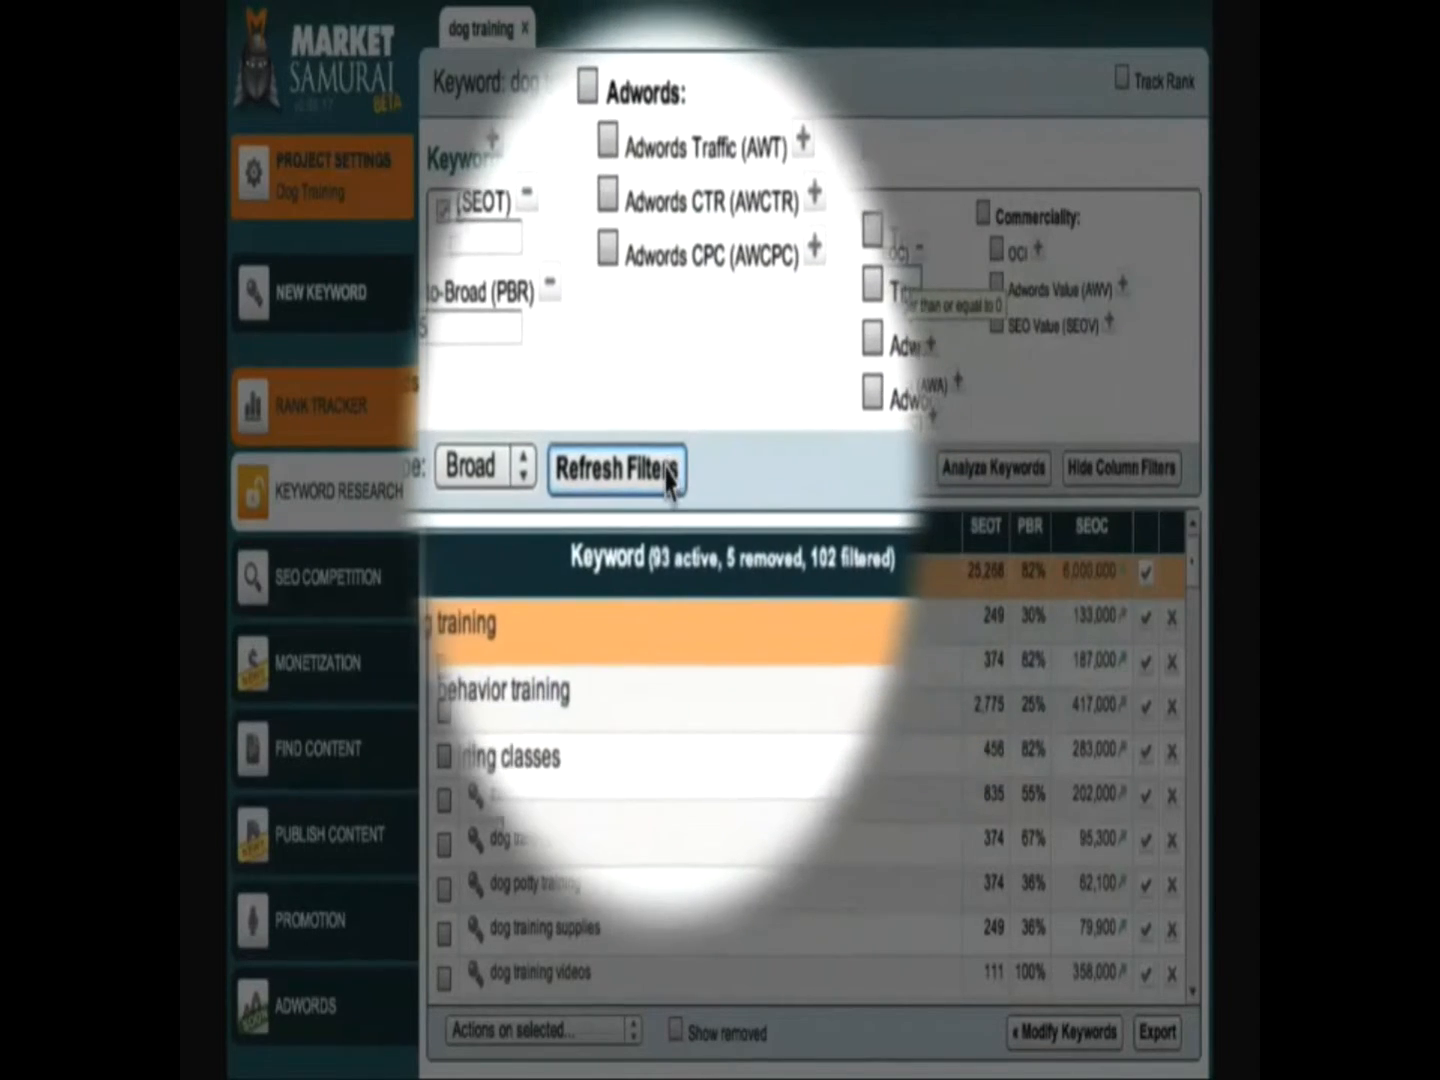
pyautogui.click(666, 470)
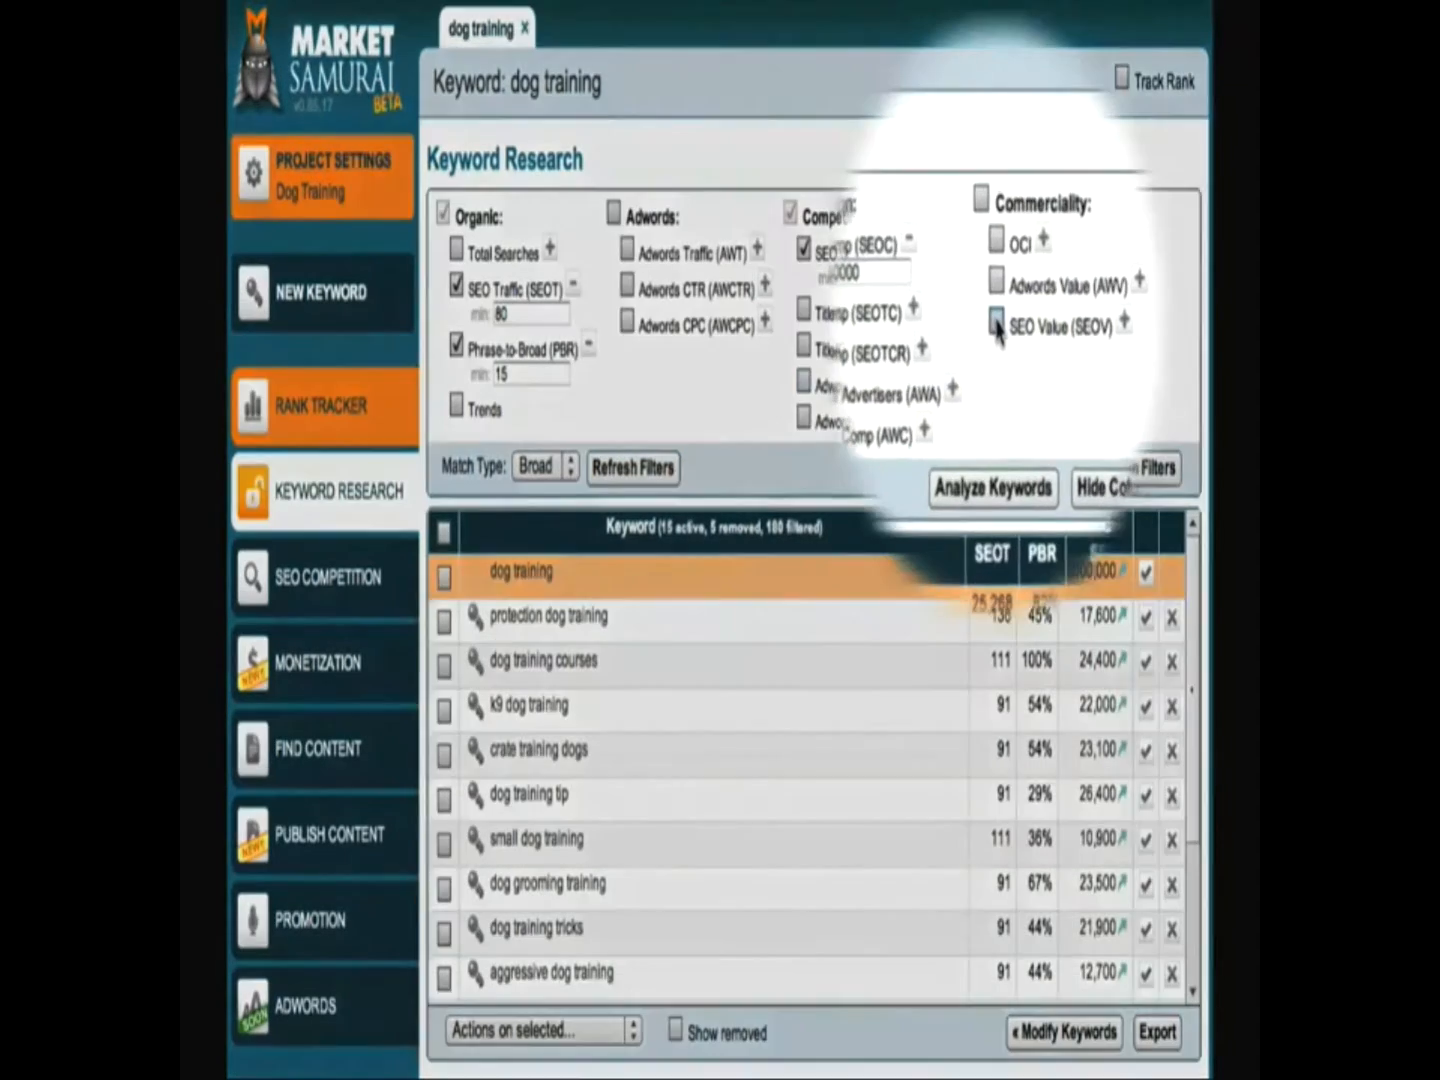
# Step: Add SEO Value (SEOV) with a minimum of 30 to the filters and sort the keywords by it, highest first
pyautogui.click(997, 324)
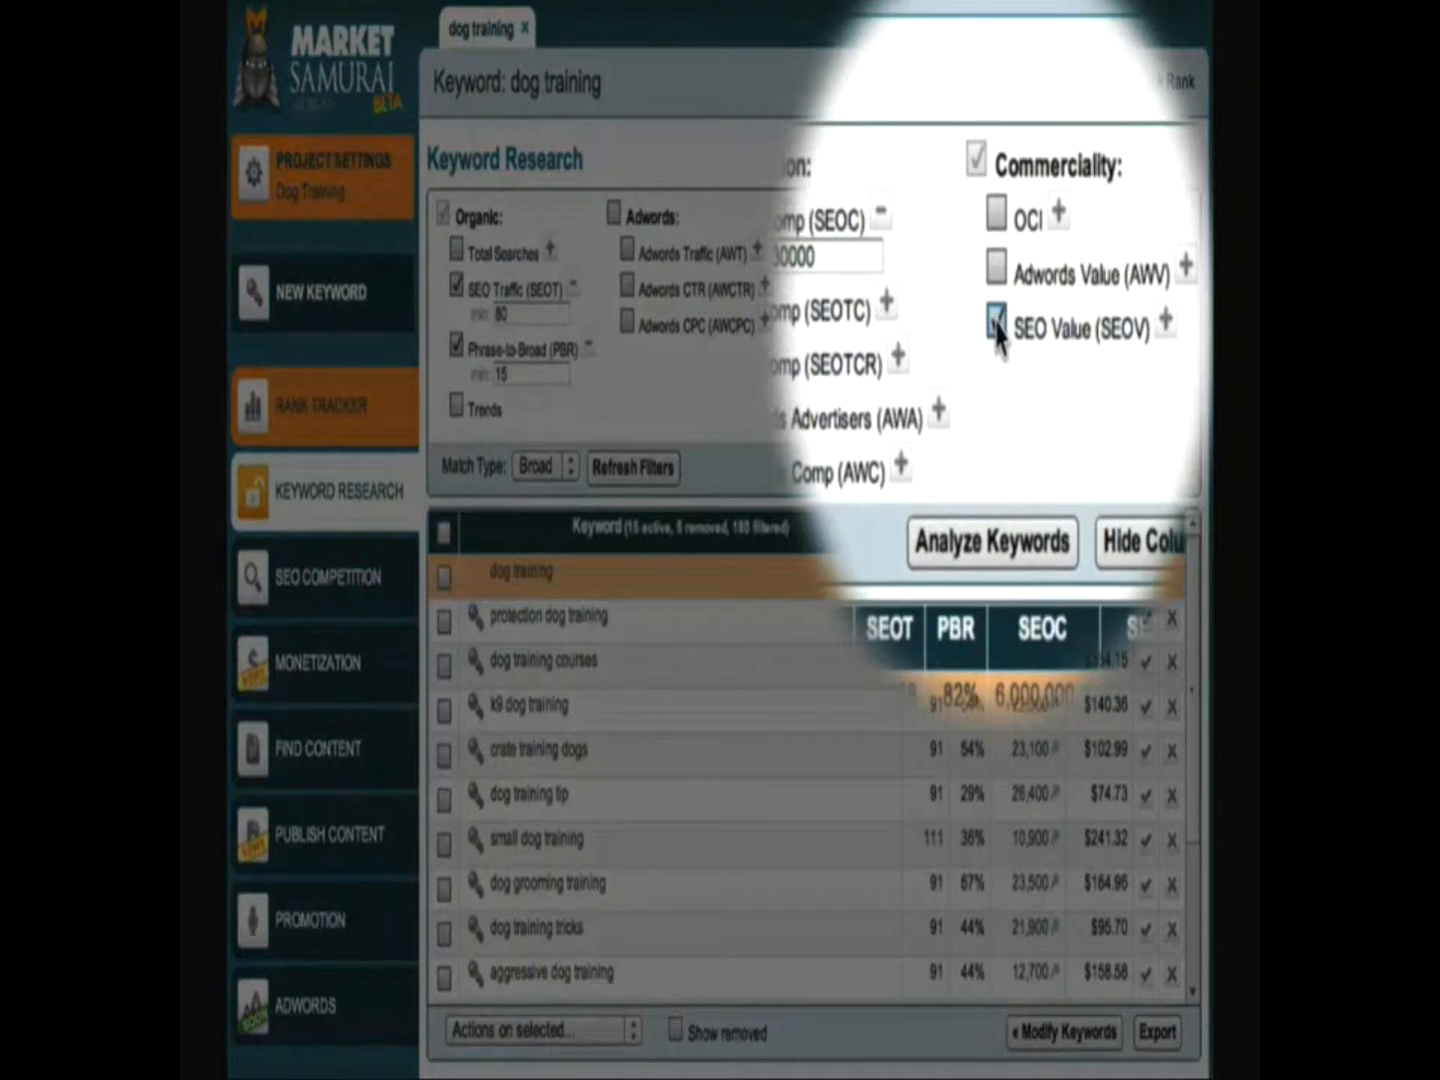
pyautogui.click(1108, 324)
pyautogui.click(1060, 366)
pyautogui.write('30')
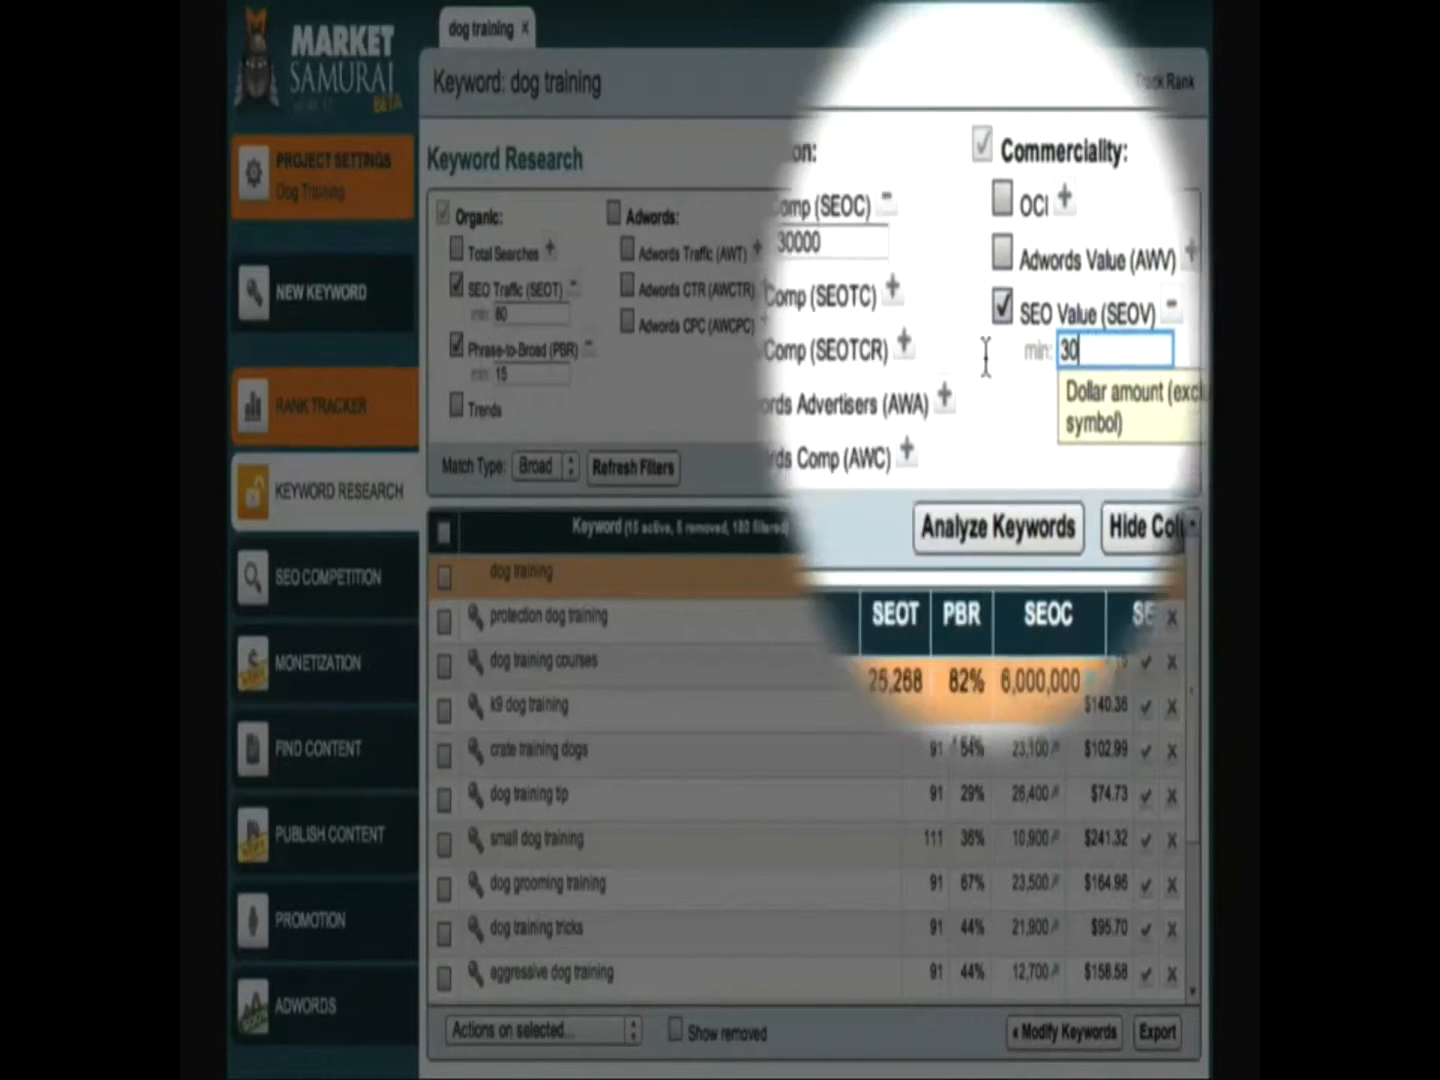
pyautogui.click(647, 475)
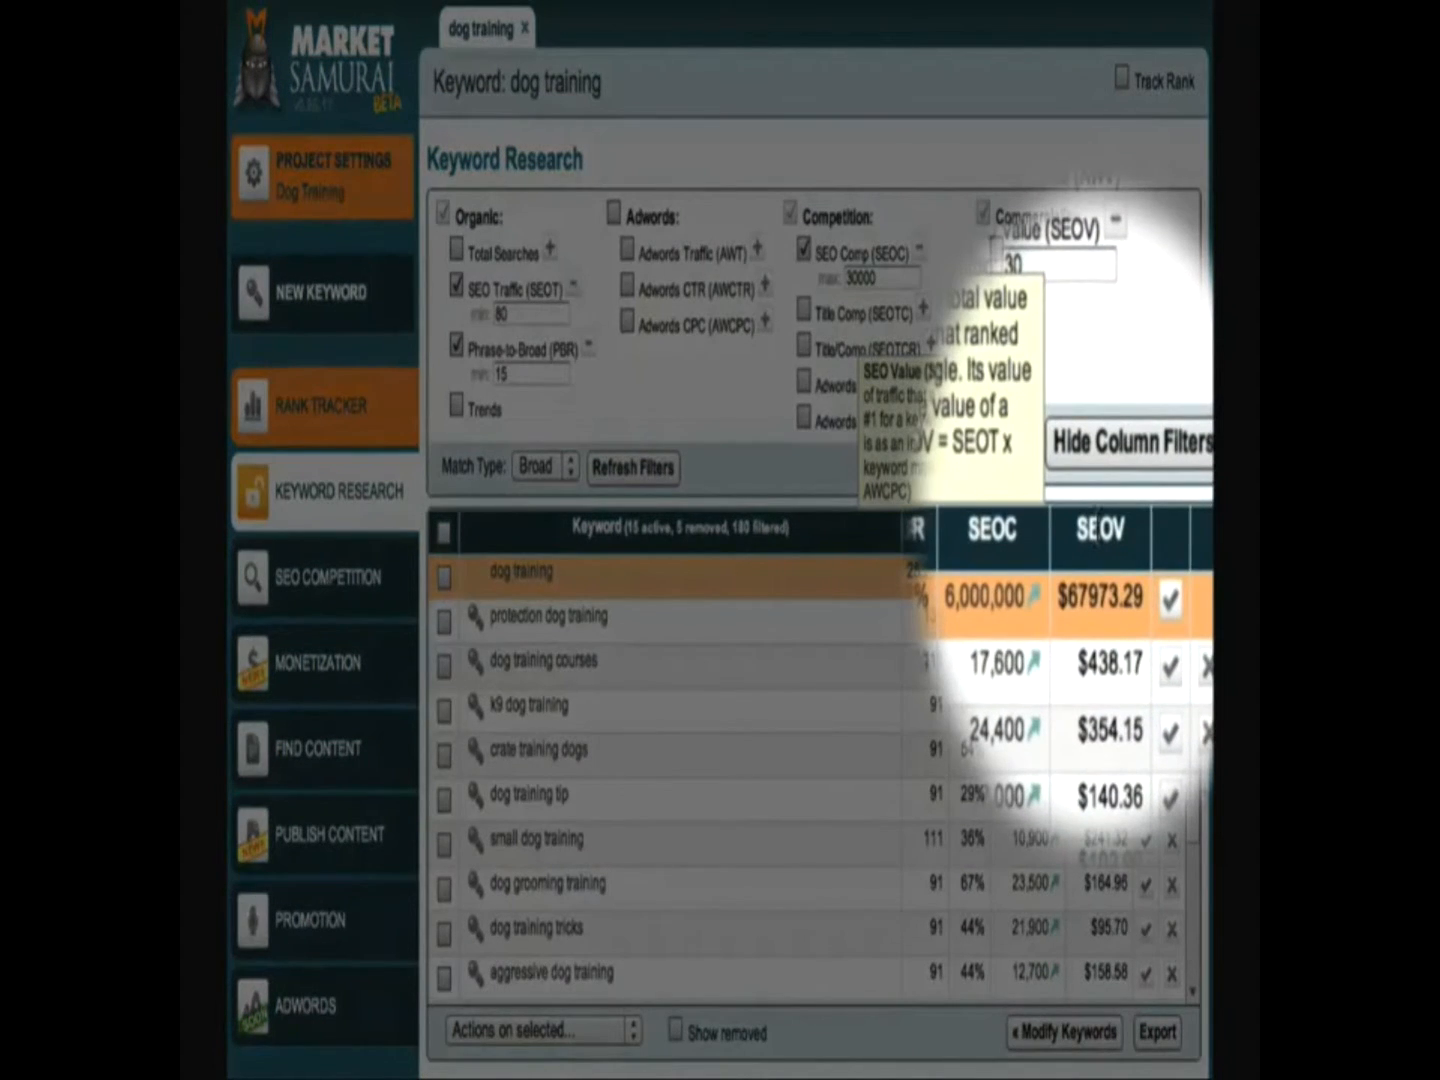
pyautogui.click(1094, 526)
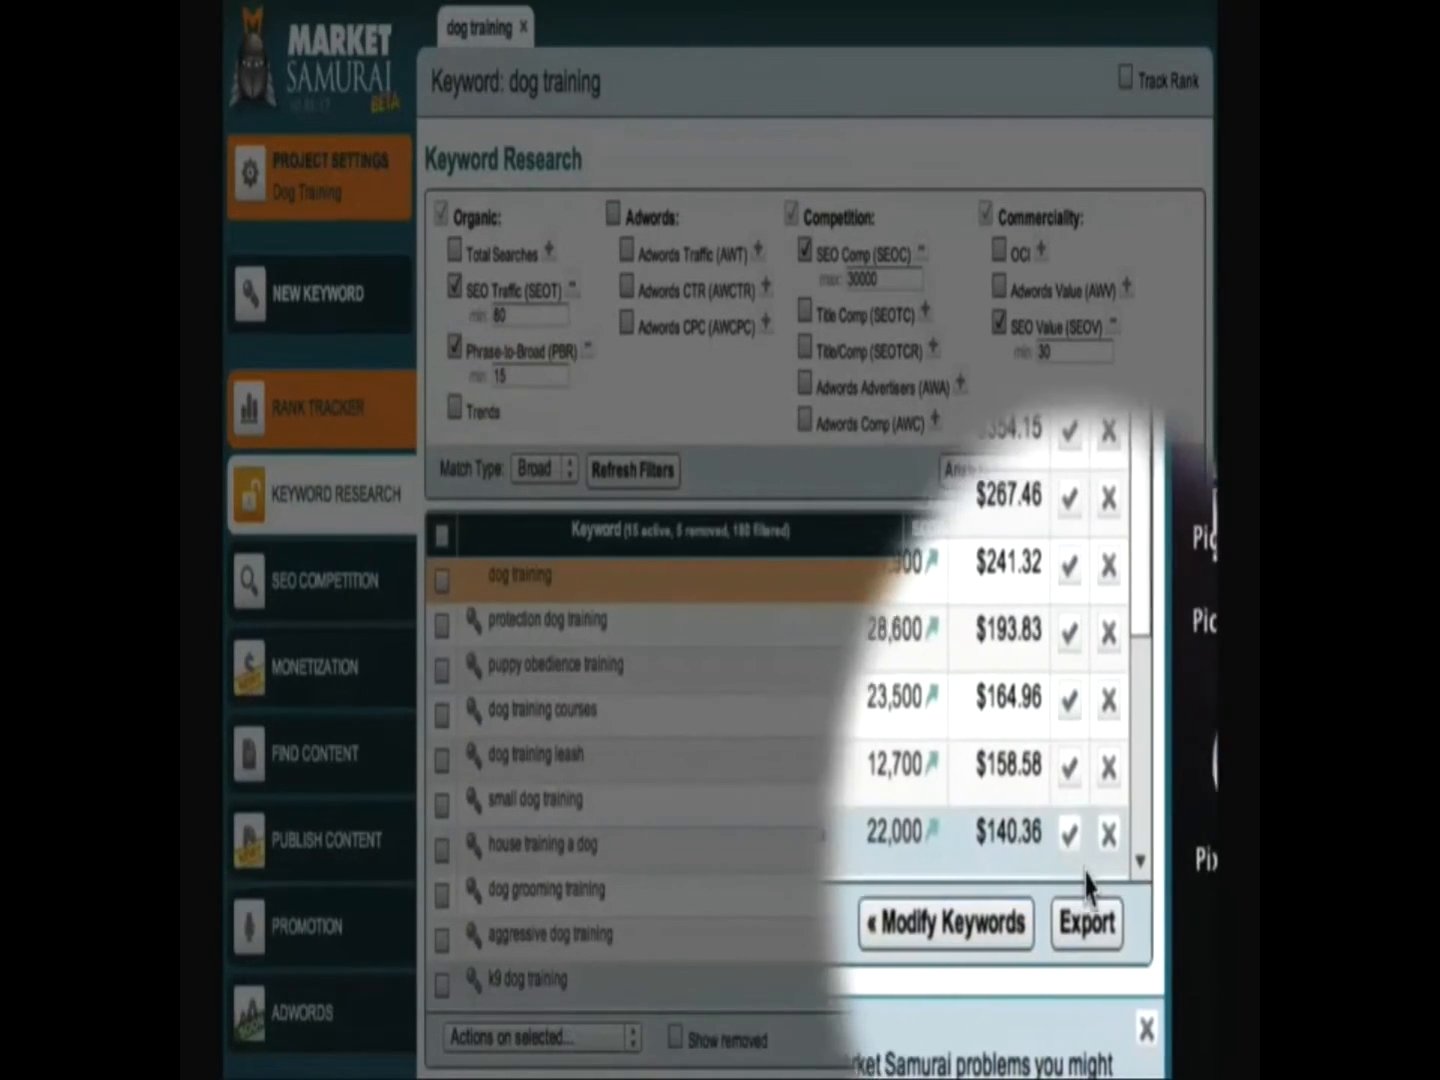
pyautogui.click(1122, 860)
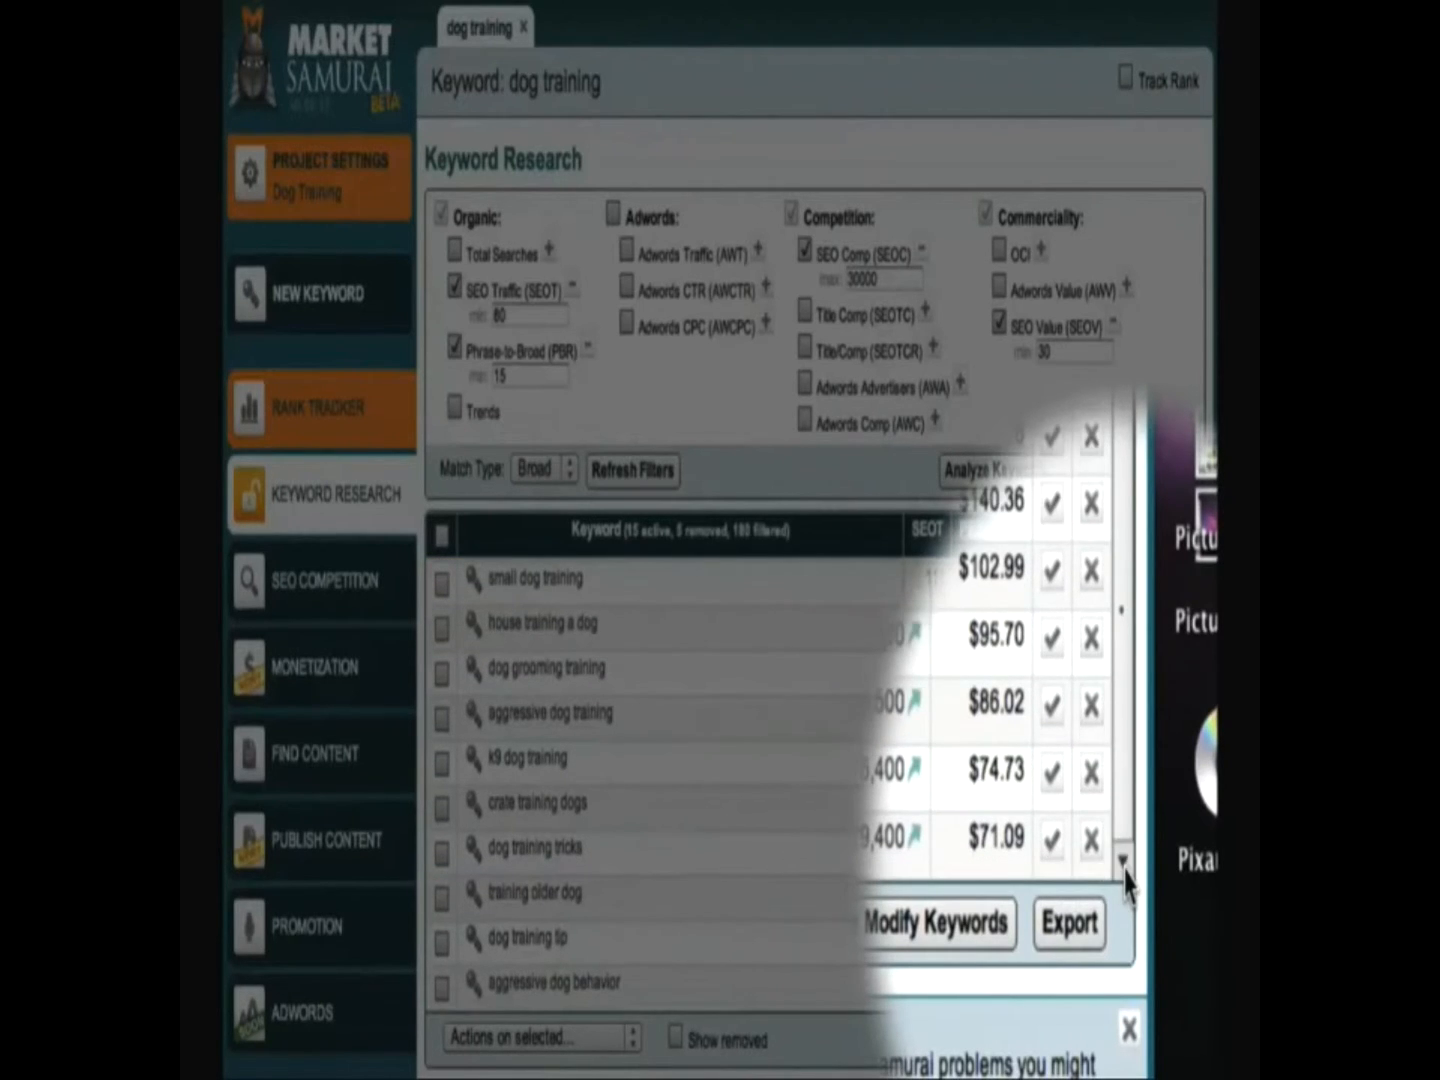